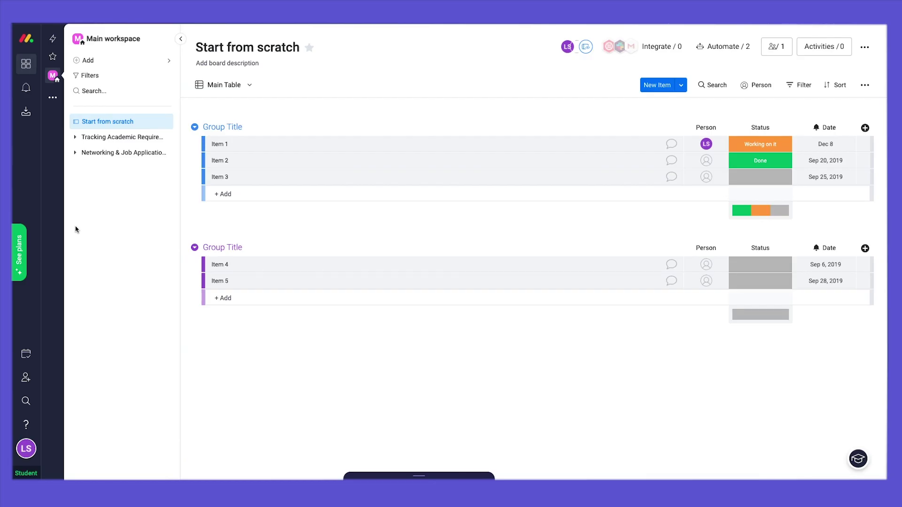
# Step: Browse the full template collection filtered to Education templates
pyautogui.click(171, 61)
pyautogui.moveTo(284, 98)
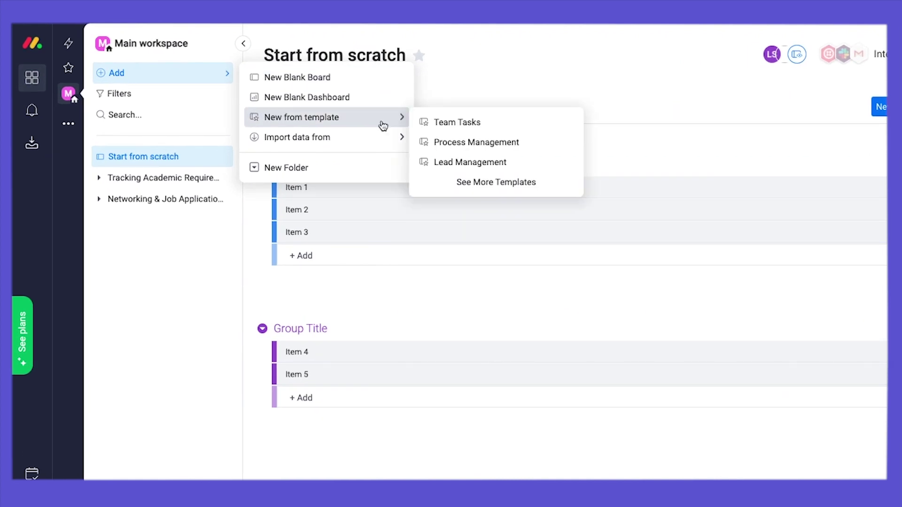
pyautogui.click(493, 183)
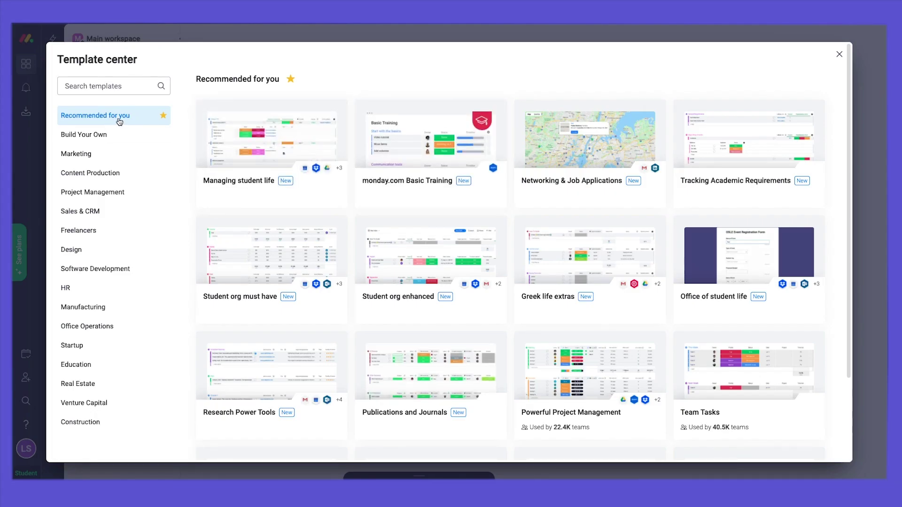
pyautogui.click(102, 367)
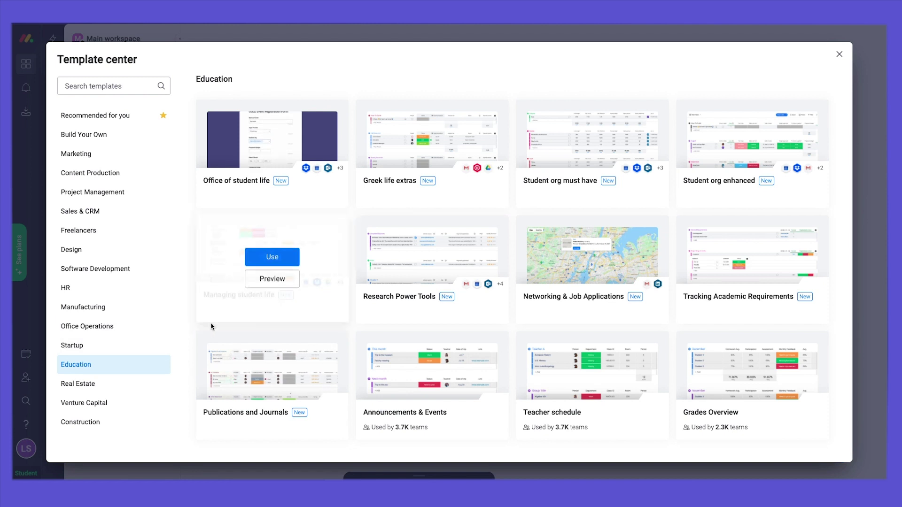
# Step: Preview the Managing student life template's finance form and expense board, then return to Education
pyautogui.click(272, 279)
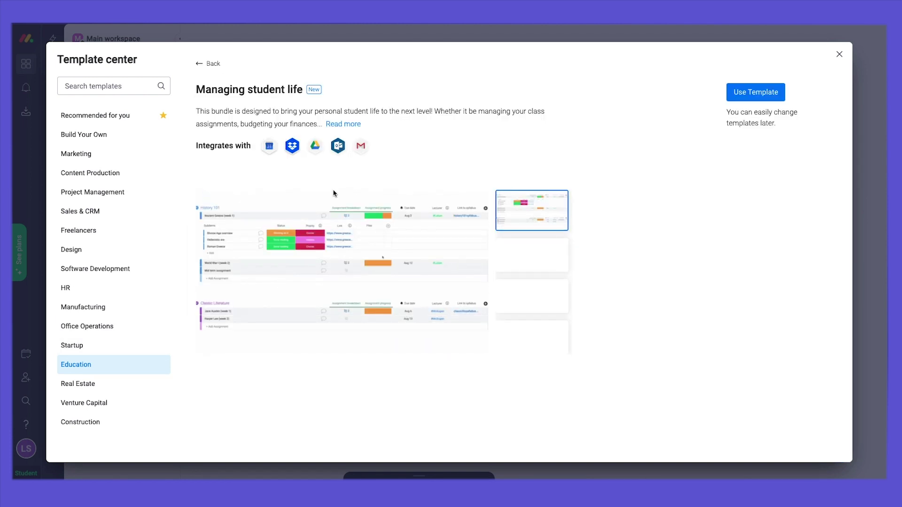
pyautogui.click(535, 271)
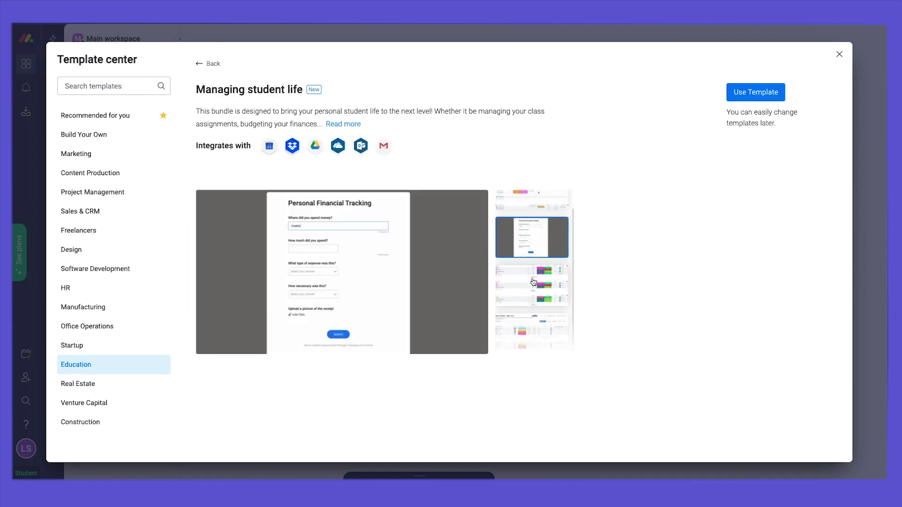
pyautogui.click(534, 282)
pyautogui.click(101, 371)
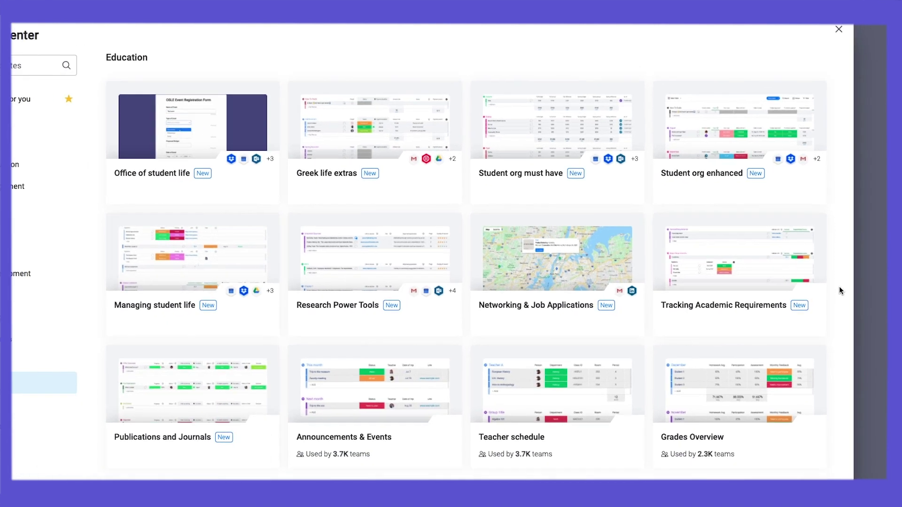
# Step: Create the Managing student life boards and open Manage Class Assignments
pyautogui.moveTo(641, 303)
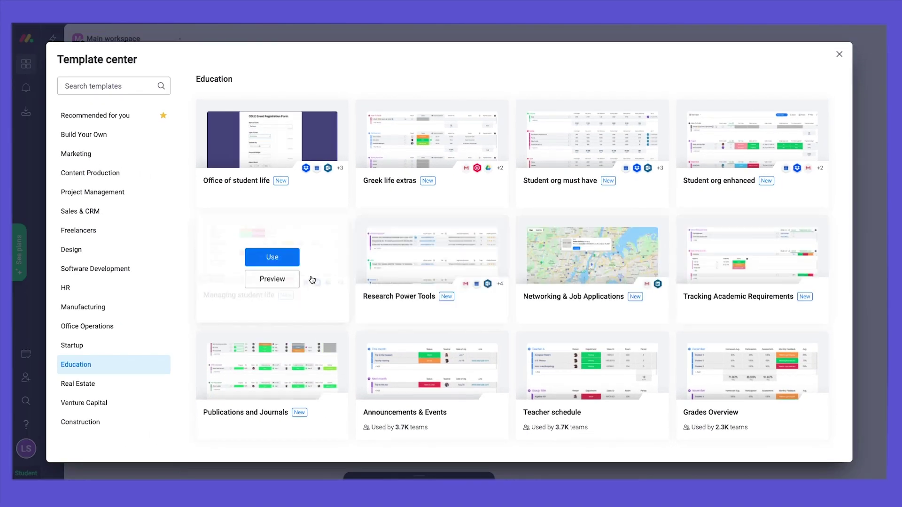
pyautogui.click(268, 259)
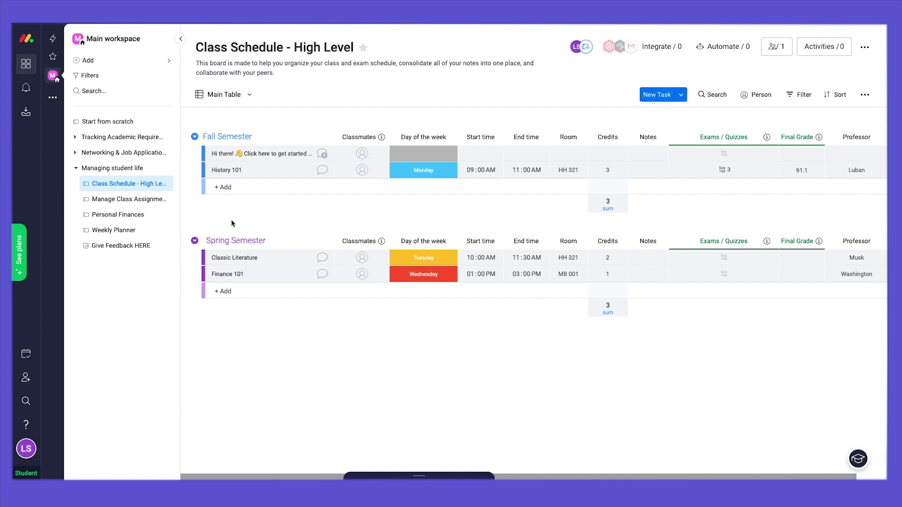
pyautogui.click(139, 204)
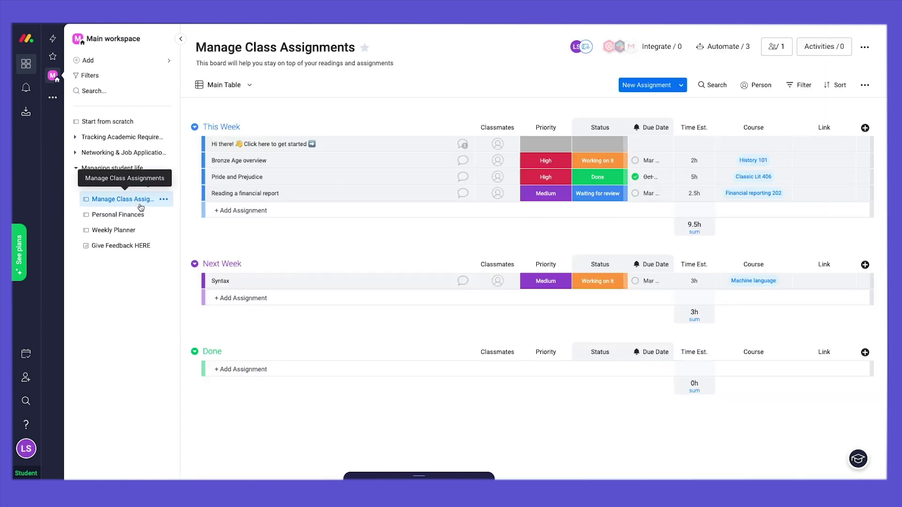
# Step: Add assignments Joan of Arc, Clustering, Intro to R and Cleaning Datasets to This Week
pyautogui.click(241, 210)
pyautogui.write('Joan of Arc')
pyautogui.press('Return')
pyautogui.write('Clustering')
pyautogui.press('Return')
pyautogui.write('Intro to R')
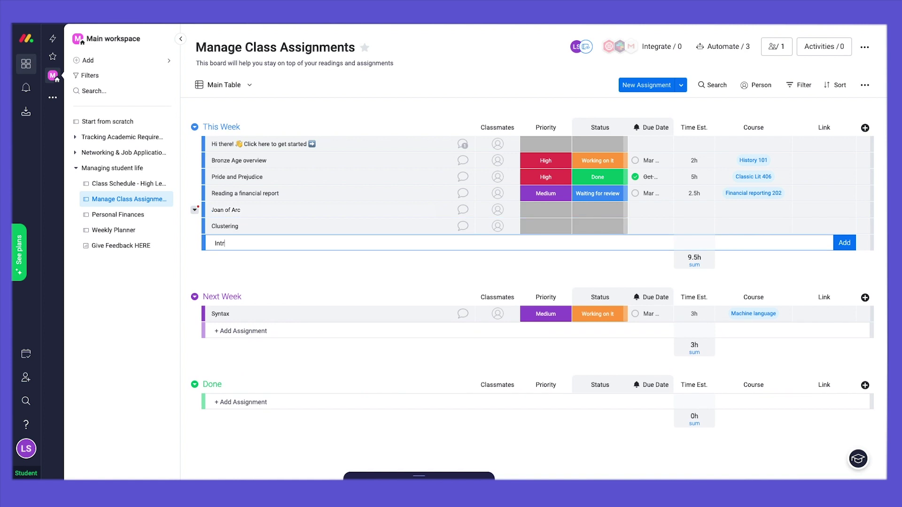
pyautogui.press('Return')
pyautogui.write('Cleaning Datasets')
pyautogui.press('Return')
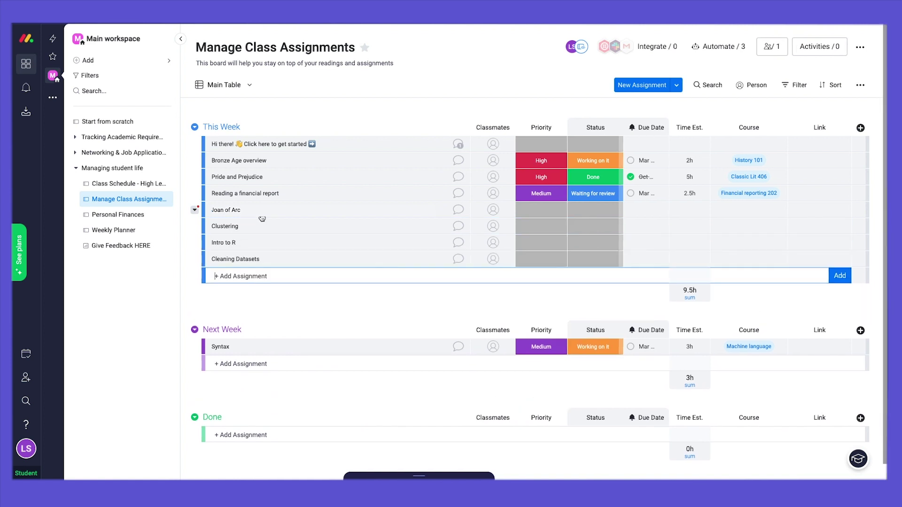
# Step: Assign the same classmate to all four new assignments
pyautogui.click(494, 215)
pyautogui.write('cap')
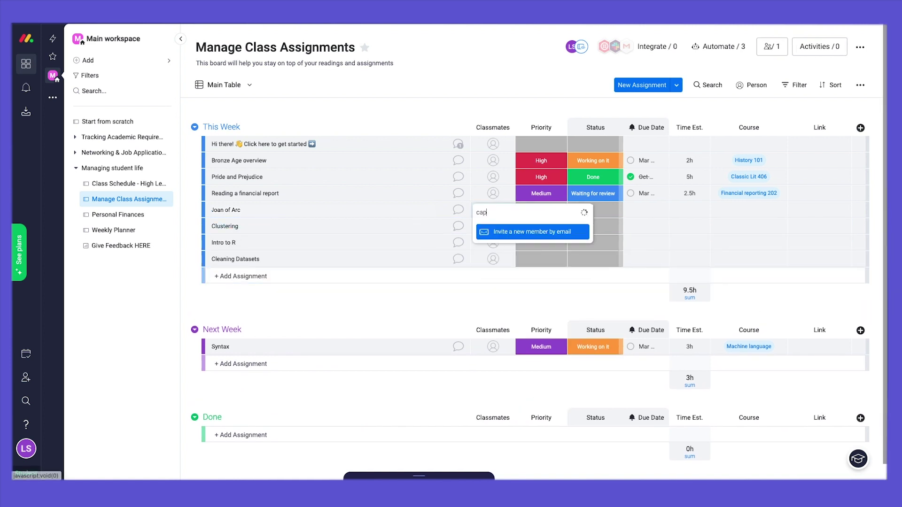
pyautogui.write('t')
pyautogui.press('Return')
pyautogui.click(493, 226)
pyautogui.click(515, 277)
pyautogui.click(493, 243)
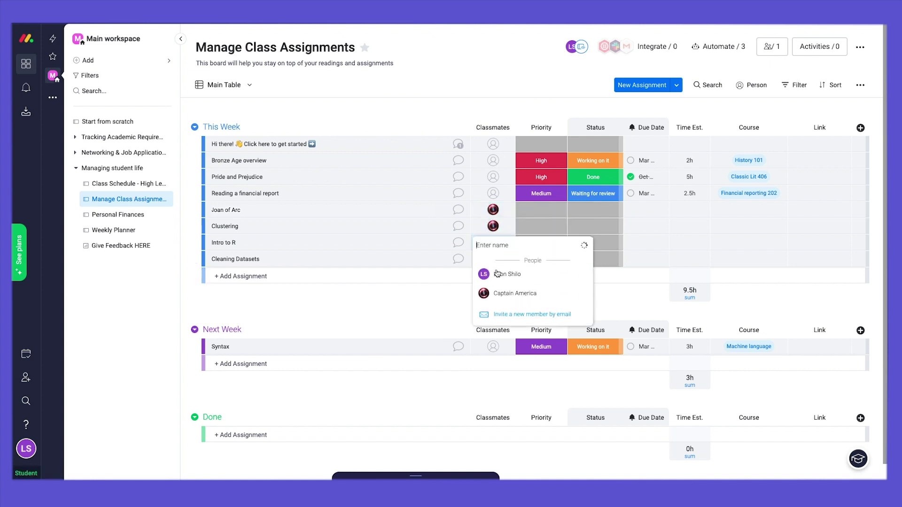
pyautogui.click(515, 293)
pyautogui.click(493, 259)
pyautogui.click(498, 310)
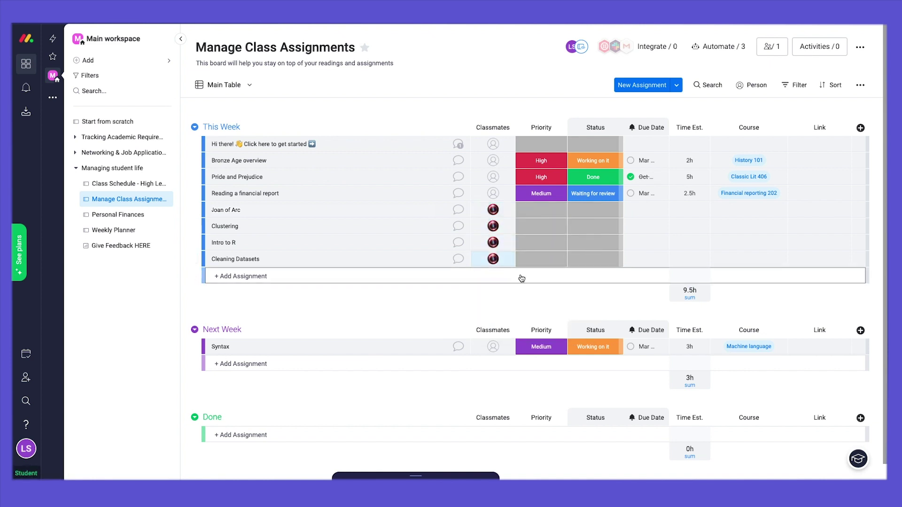
# Step: Set priorities: Joan of Arc Medium, Clustering Low, Intro to R and Cleaning Datasets High
pyautogui.click(542, 214)
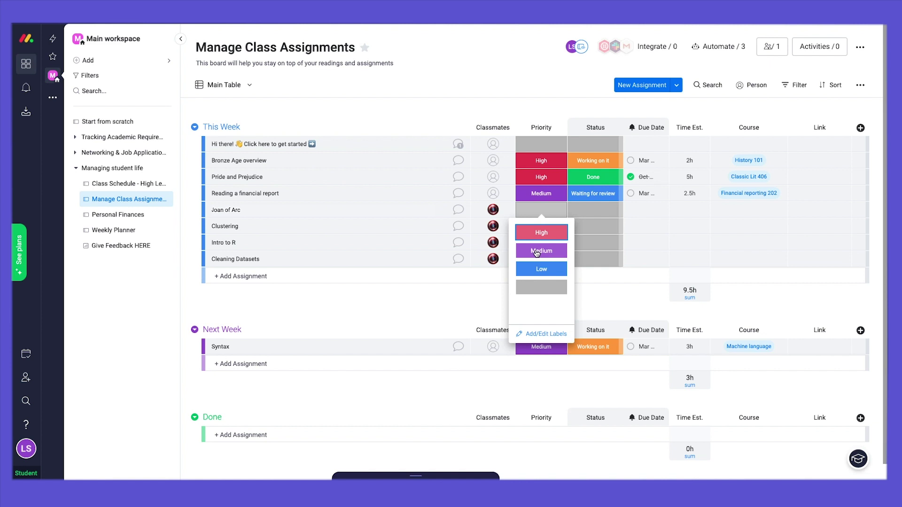
pyautogui.click(541, 249)
pyautogui.click(540, 230)
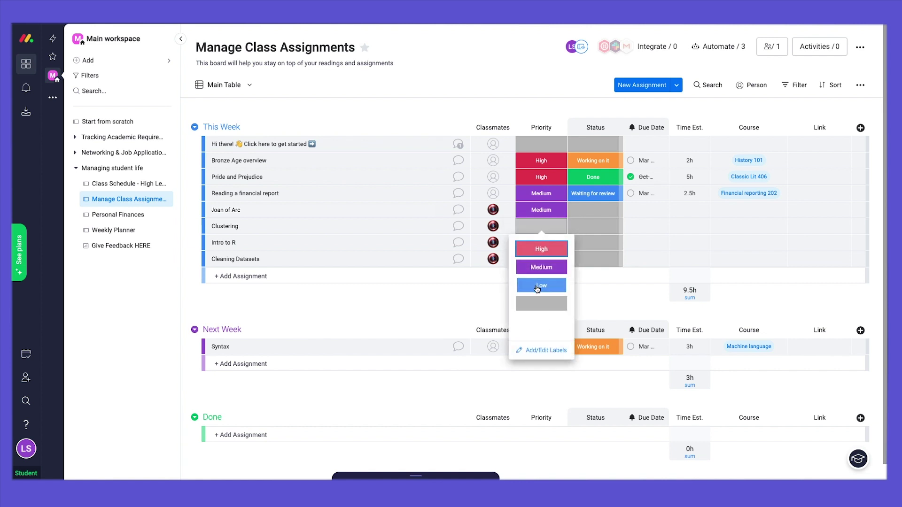
pyautogui.click(541, 286)
pyautogui.click(542, 242)
pyautogui.click(541, 265)
pyautogui.click(541, 259)
pyautogui.click(540, 281)
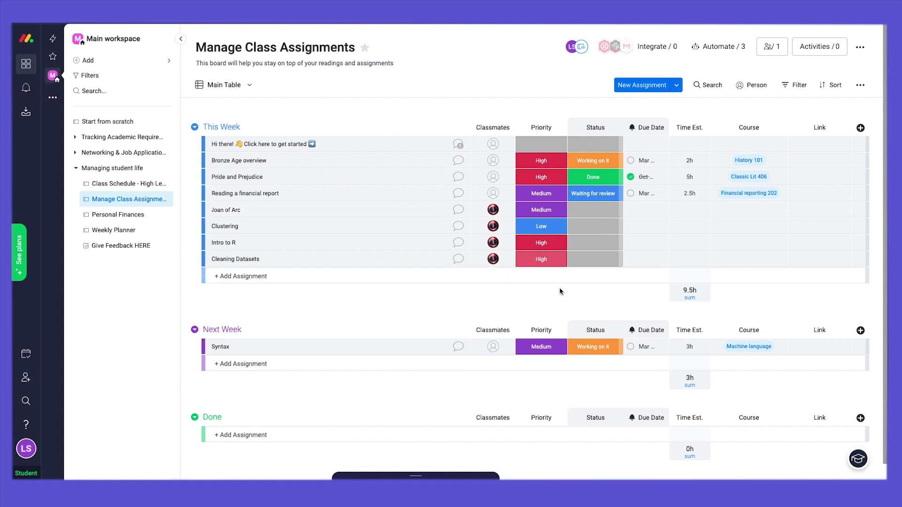
# Step: Set statuses: Joan of Arc and Clustering Working on it, Intro to R Stuck, Cleaning Datasets Done
pyautogui.click(594, 209)
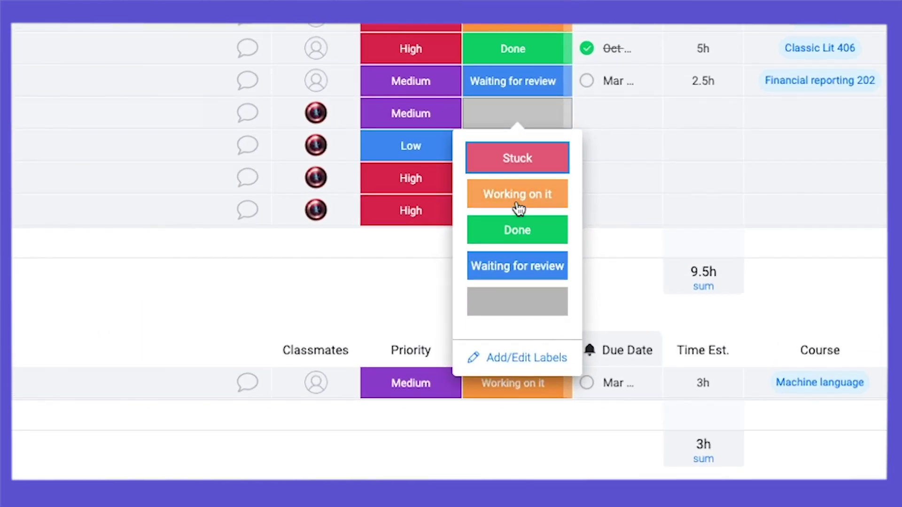
pyautogui.click(517, 206)
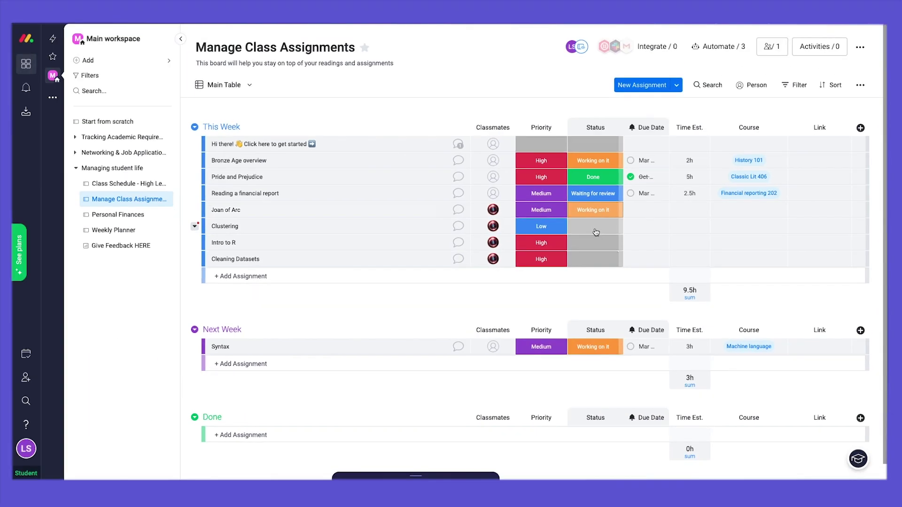
pyautogui.click(596, 232)
pyautogui.click(593, 261)
pyautogui.click(593, 243)
pyautogui.click(593, 263)
pyautogui.click(595, 261)
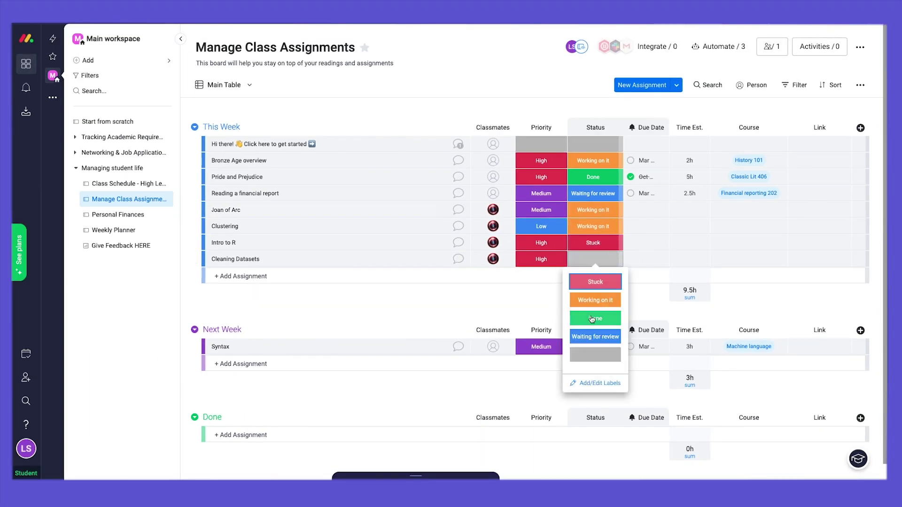
pyautogui.click(593, 318)
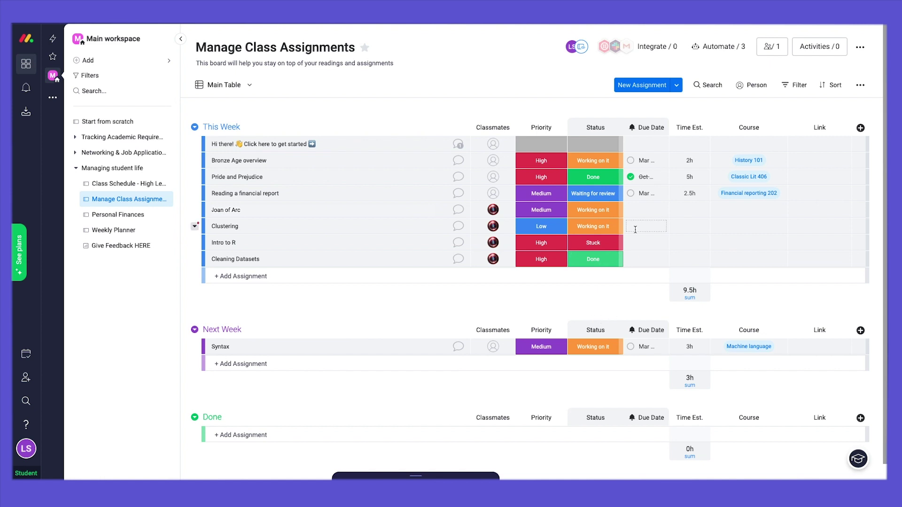
# Step: Give Joan of Arc, Clustering, Intro to R and Cleaning Datasets December 2020 due dates
pyautogui.click(635, 215)
pyautogui.click(653, 320)
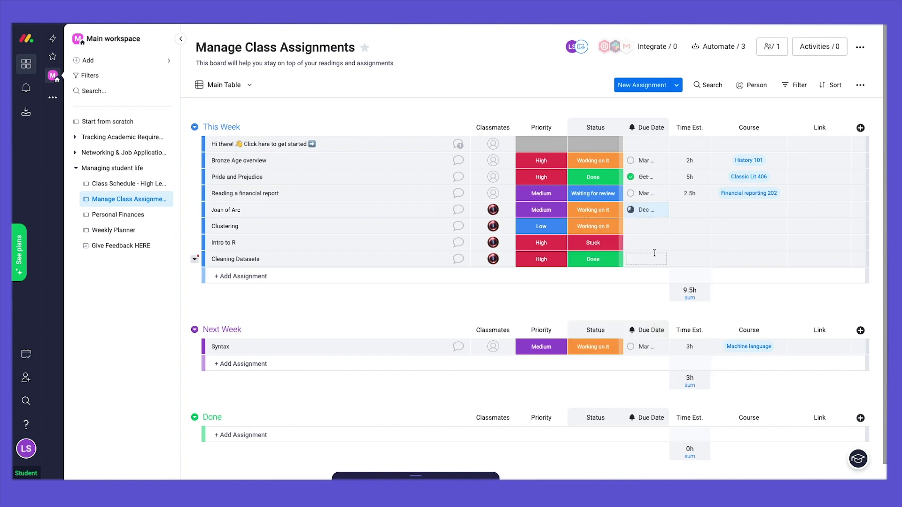
pyautogui.click(648, 228)
pyautogui.click(664, 353)
pyautogui.click(654, 242)
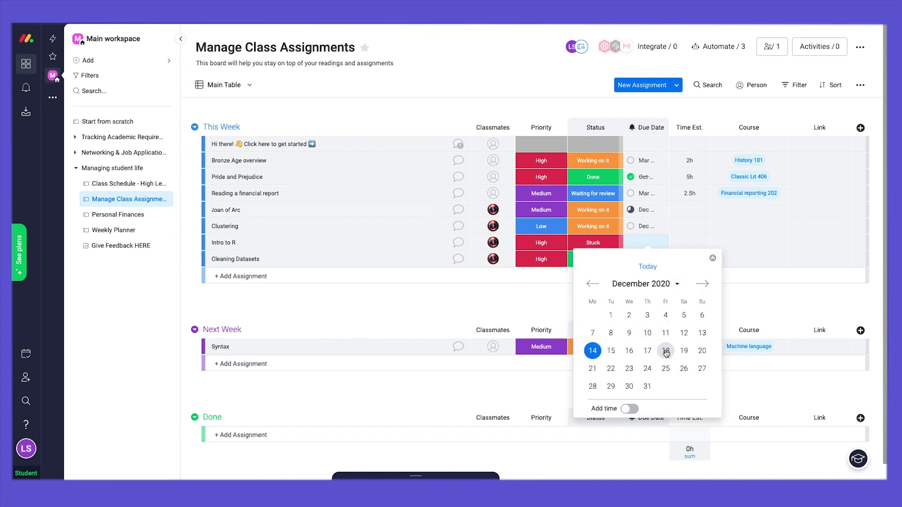
pyautogui.click(648, 350)
pyautogui.click(648, 265)
pyautogui.click(703, 367)
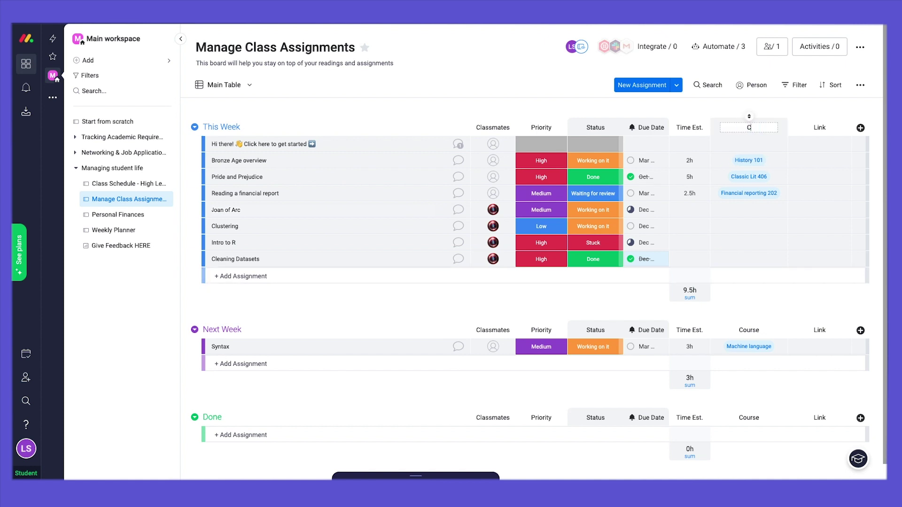
# Step: Save the Course name column title and estimate Joan of Arc at 5h and Clustering at 2h
pyautogui.press('Return')
pyautogui.click(695, 211)
pyautogui.write('5')
pyautogui.click(690, 227)
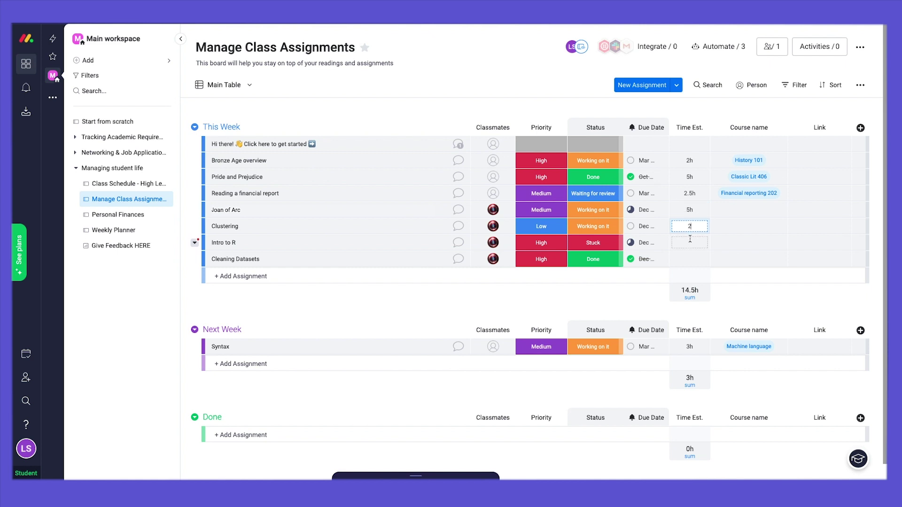
pyautogui.click(691, 243)
# Step: Estimate Intro to R at 1h and Cleaning Datasets at 0.5h, then move Intro to R to Next Week
pyautogui.write('1')
pyautogui.click(689, 259)
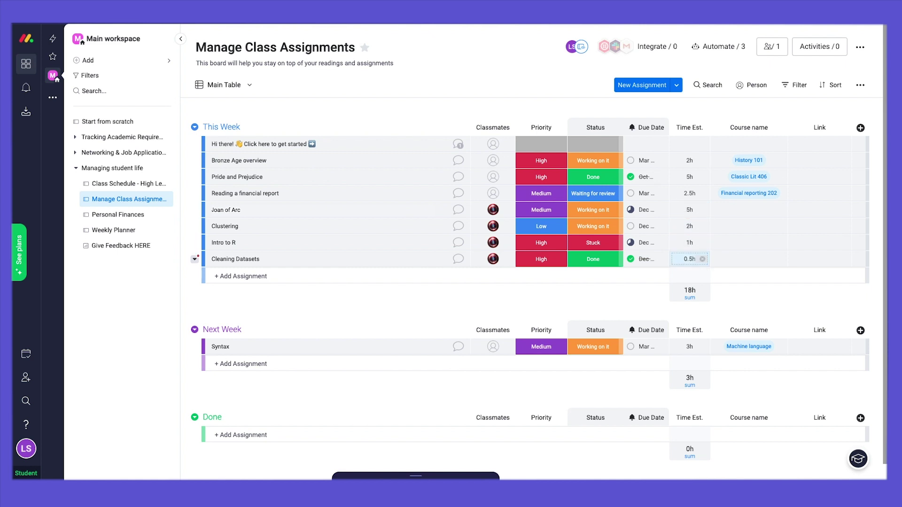
pyautogui.write('0.5')
pyautogui.press('Return')
pyautogui.moveTo(369, 245); pyautogui.dragTo(368, 332)
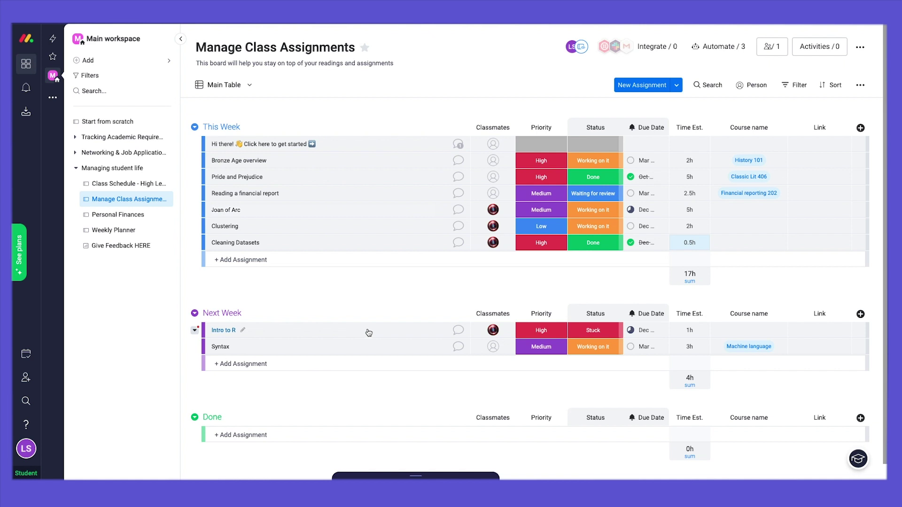
# Step: View the Due dates calendar, then add a Chart view showing a Priority pie of time estimates
pyautogui.click(249, 85)
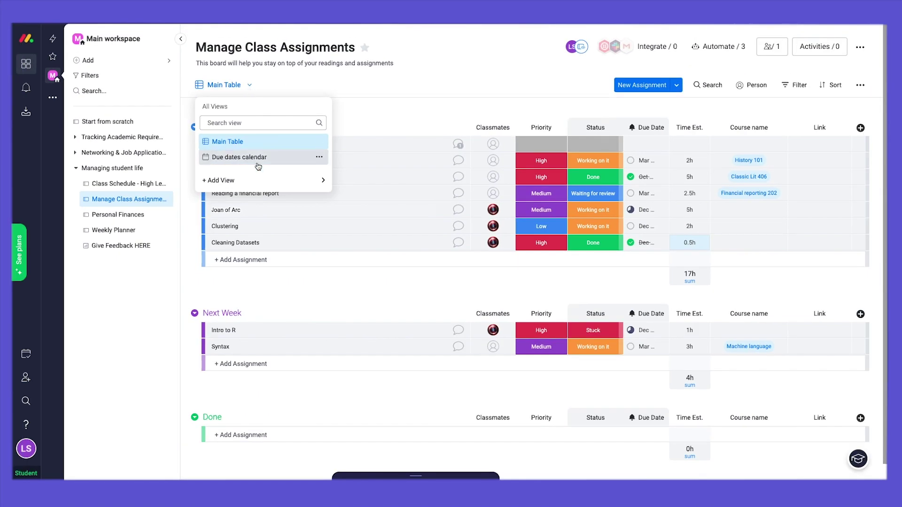
pyautogui.click(258, 159)
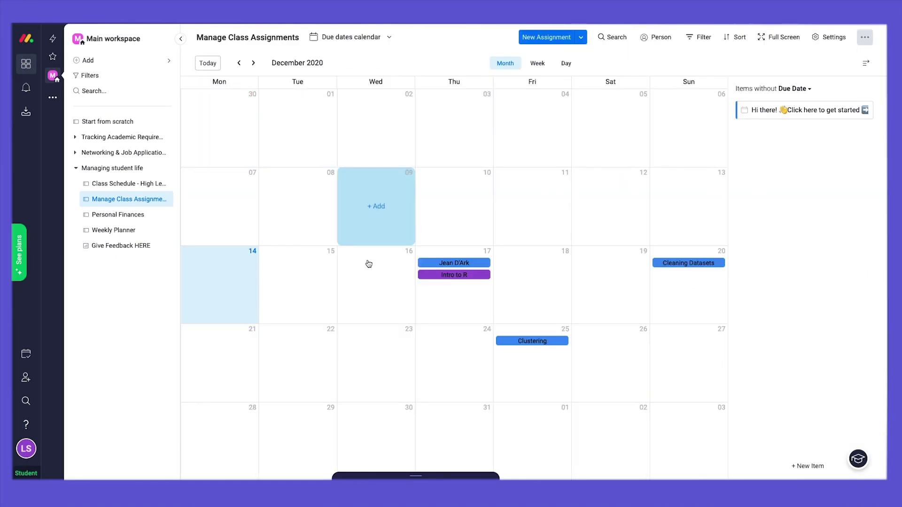
pyautogui.click(347, 36)
pyautogui.moveTo(375, 133)
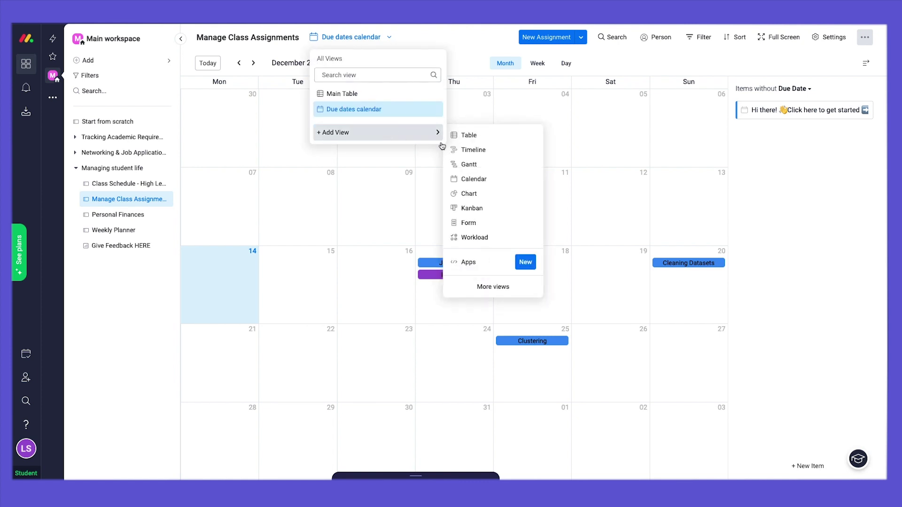
pyautogui.click(478, 196)
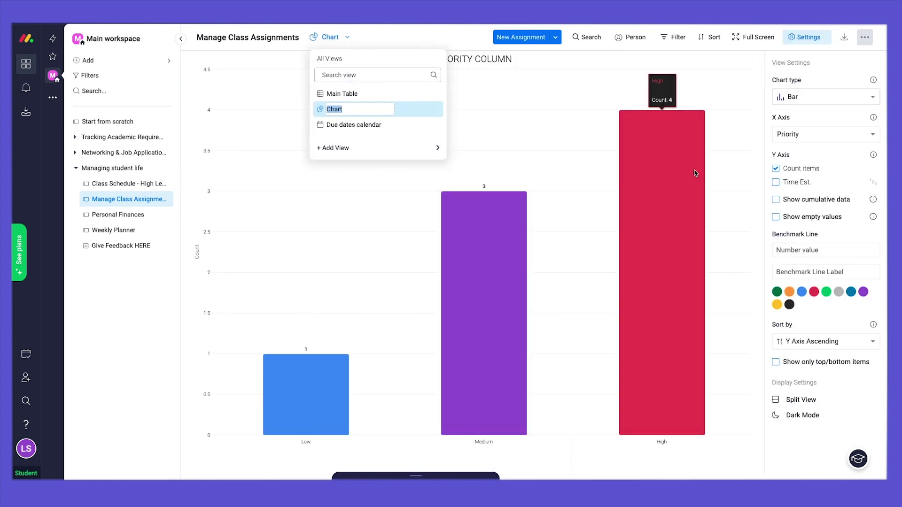
pyautogui.click(799, 186)
pyautogui.click(815, 100)
pyautogui.click(795, 139)
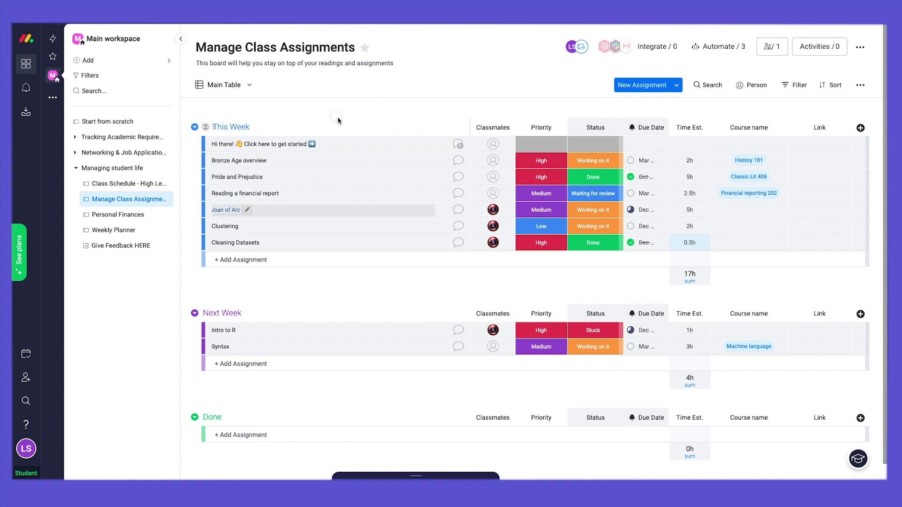
# Step: Upload Notes.docx from the Example folder into the first Fall Semester item's Notes cell
pyautogui.click(132, 188)
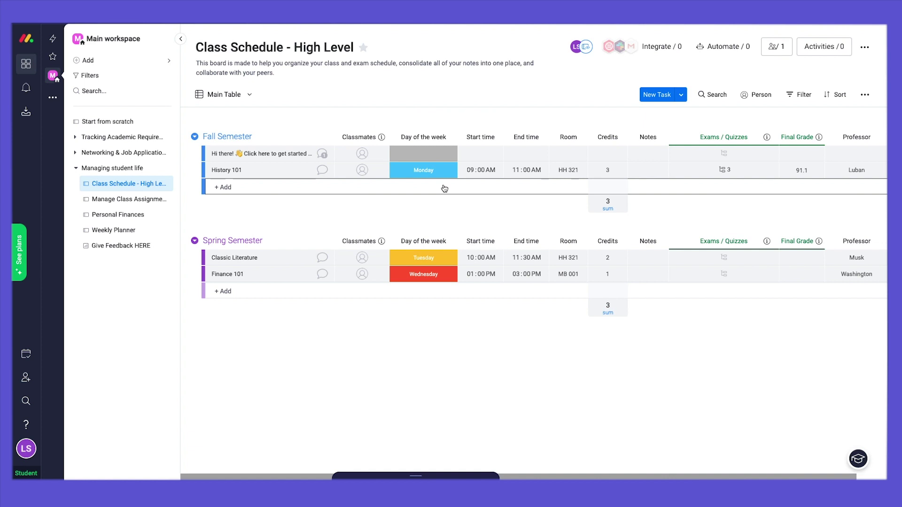
pyautogui.click(645, 154)
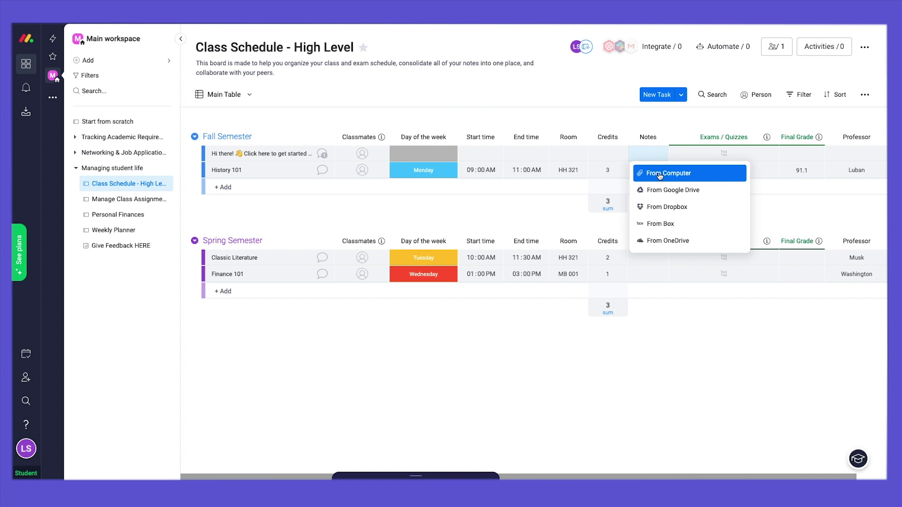
pyautogui.click(662, 174)
pyautogui.click(294, 146)
pyautogui.click(364, 82)
pyautogui.click(615, 224)
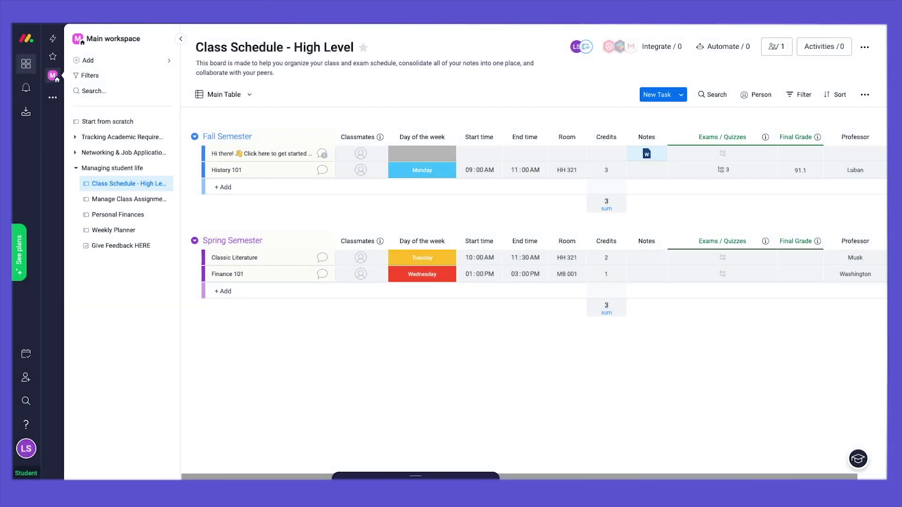
pyautogui.click(323, 170)
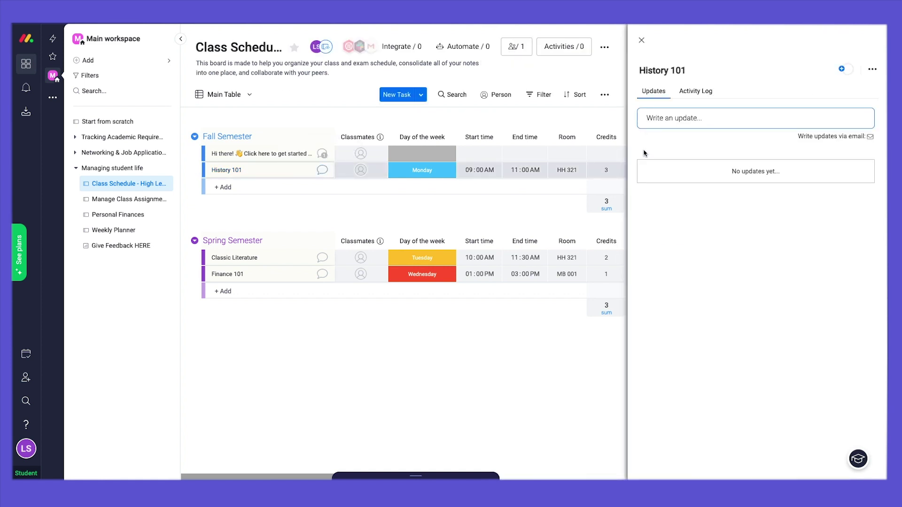
pyautogui.click(703, 132)
pyautogui.write('Hi @Captain America can you send me your notes for class, I missed the last one.')
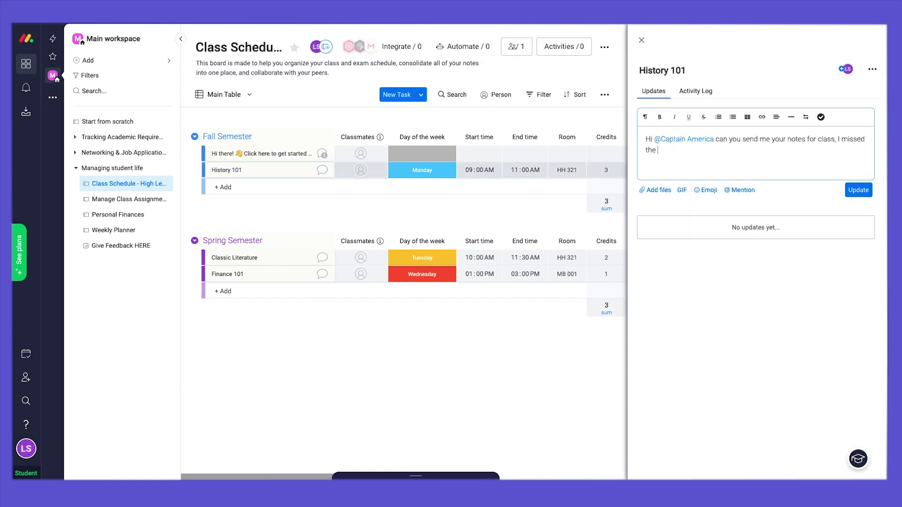
pyautogui.press('Return')
pyautogui.press('Return')
pyautogui.write('Thanks!')
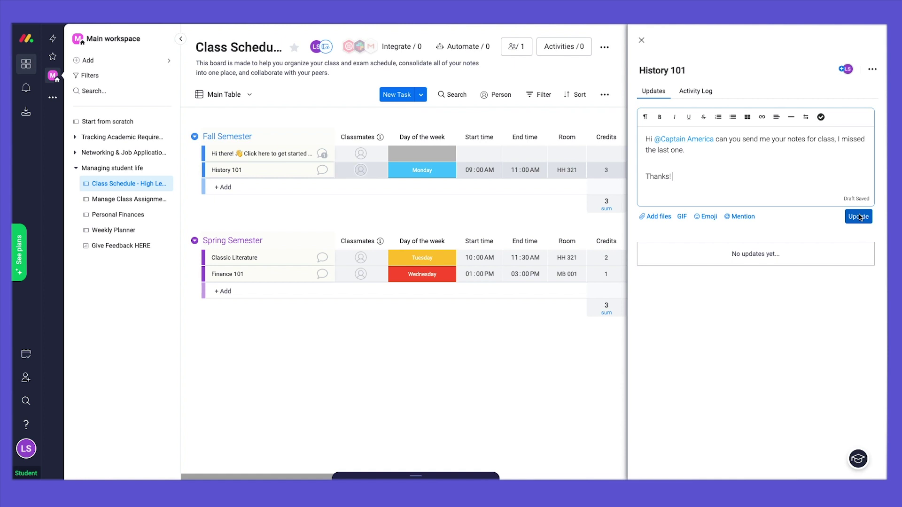
pyautogui.click(859, 216)
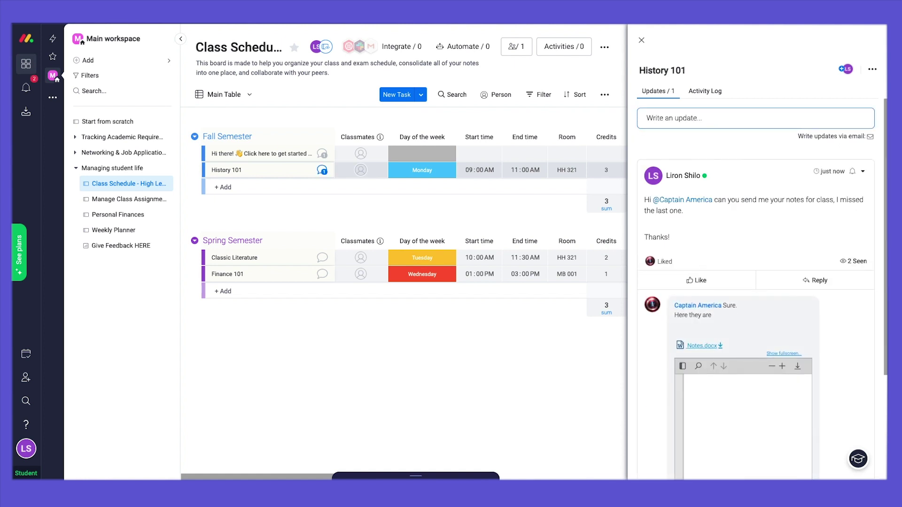
pyautogui.scroll(-5, 792, 450)
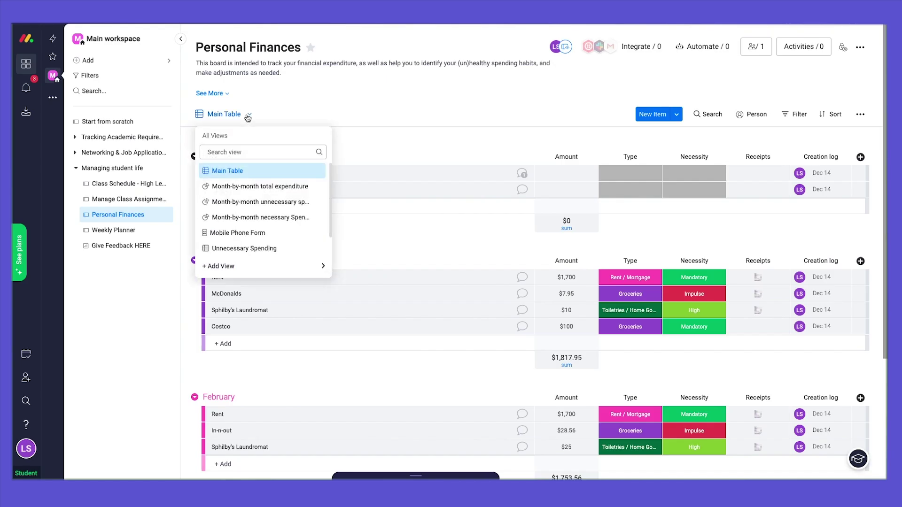
# Step: Preview the Mobile Phone Form and answer Costco as the place and 50 as the amount
pyautogui.click(258, 232)
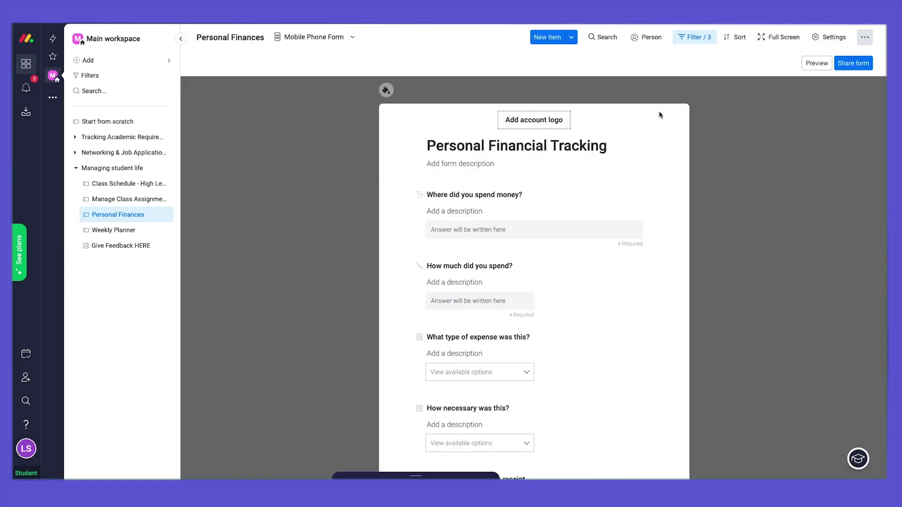
pyautogui.click(799, 64)
pyautogui.click(450, 127)
pyautogui.write('Costco')
pyautogui.click(404, 167)
pyautogui.write('50')
# Step: Choose Groceries as expense type and Mandatory as necessity, then submit the form
pyautogui.click(418, 231)
pyautogui.click(371, 299)
pyautogui.click(394, 273)
pyautogui.click(381, 305)
pyautogui.click(442, 359)
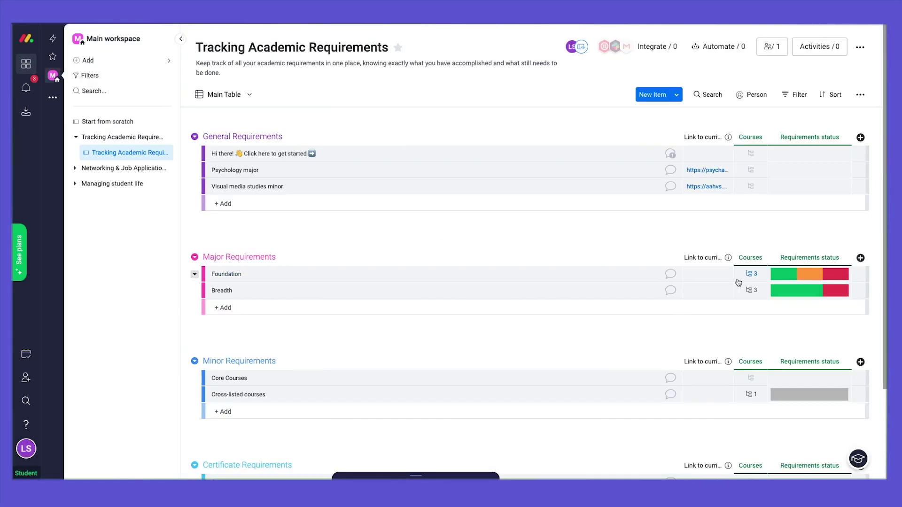
# Step: Add a 'Reqs status' stacked bar chart view with Group on the X axis, stacked by Requirements status
pyautogui.click(751, 276)
pyautogui.click(751, 278)
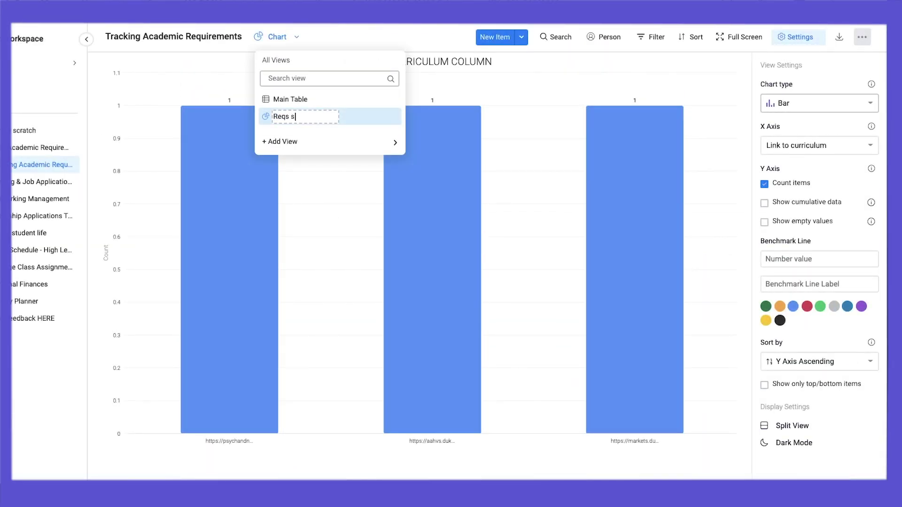
pyautogui.write('status')
pyautogui.click(784, 104)
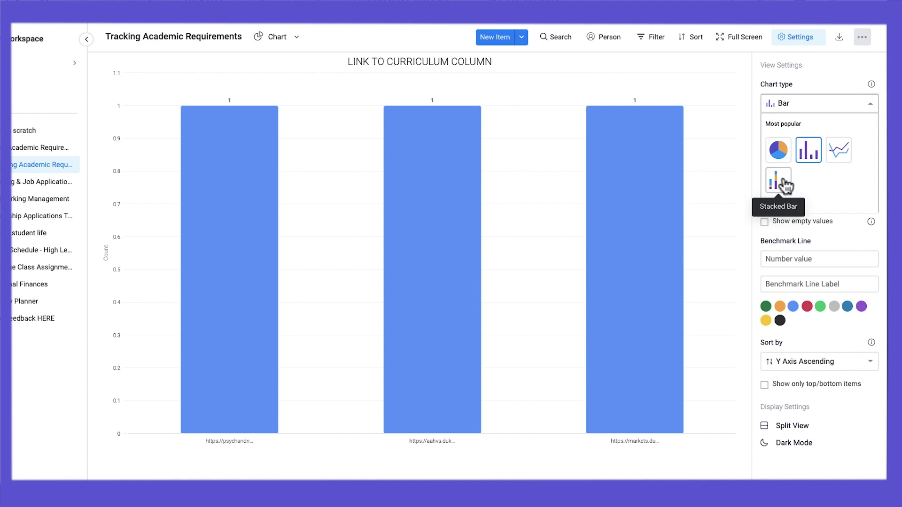
pyautogui.click(816, 146)
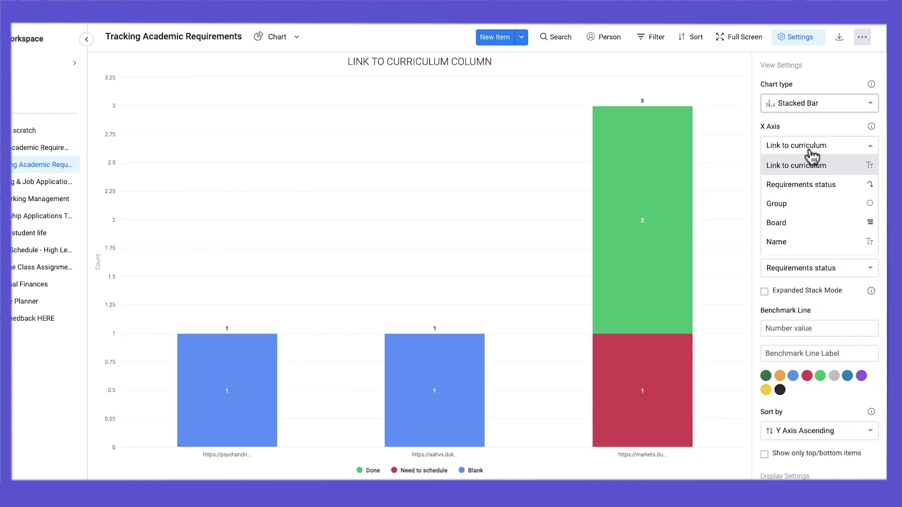
pyautogui.click(816, 205)
pyautogui.click(828, 271)
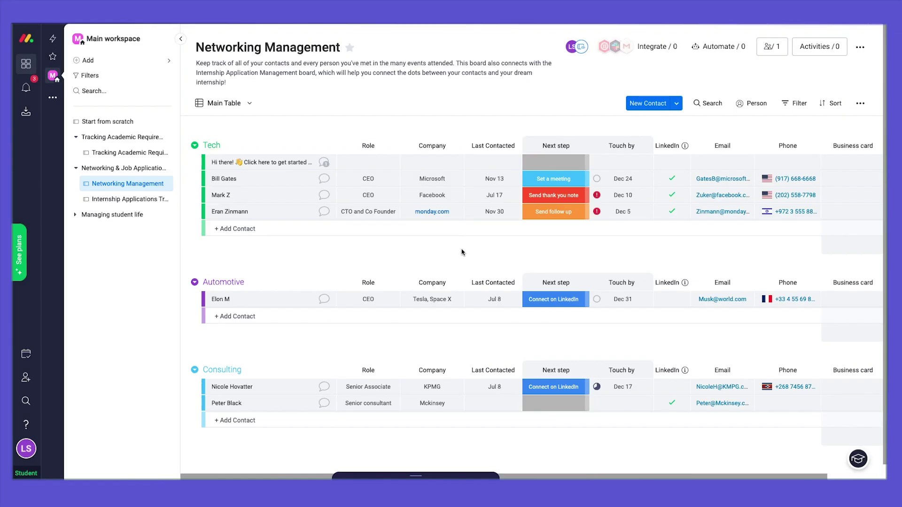
# Step: Set the Automotive contact's next step to Send follow up and the first Consulting contact's to Send thank you note
pyautogui.scroll(-1, 472, 250)
pyautogui.click(543, 295)
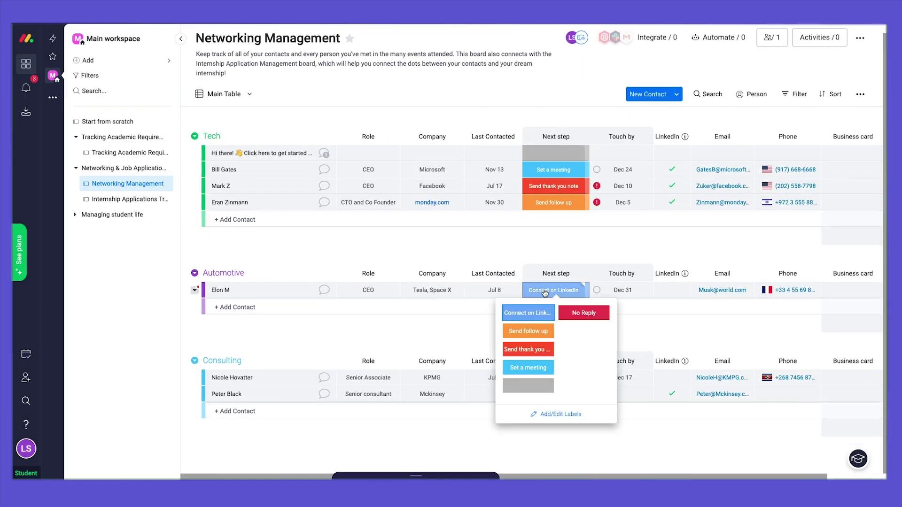
pyautogui.click(533, 330)
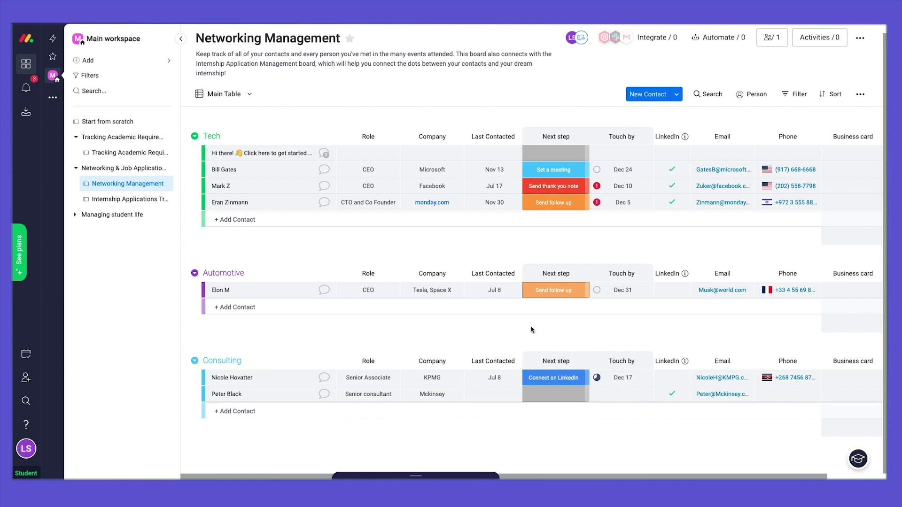
pyautogui.click(545, 382)
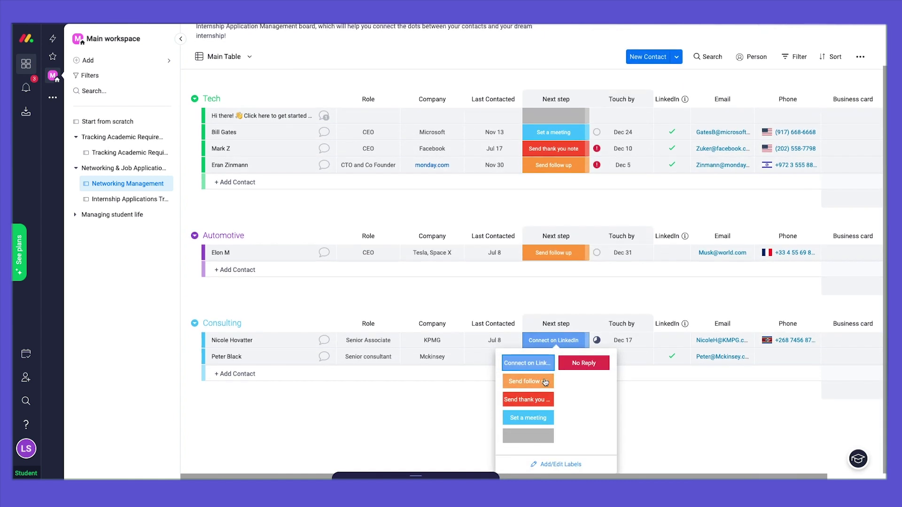
pyautogui.click(527, 400)
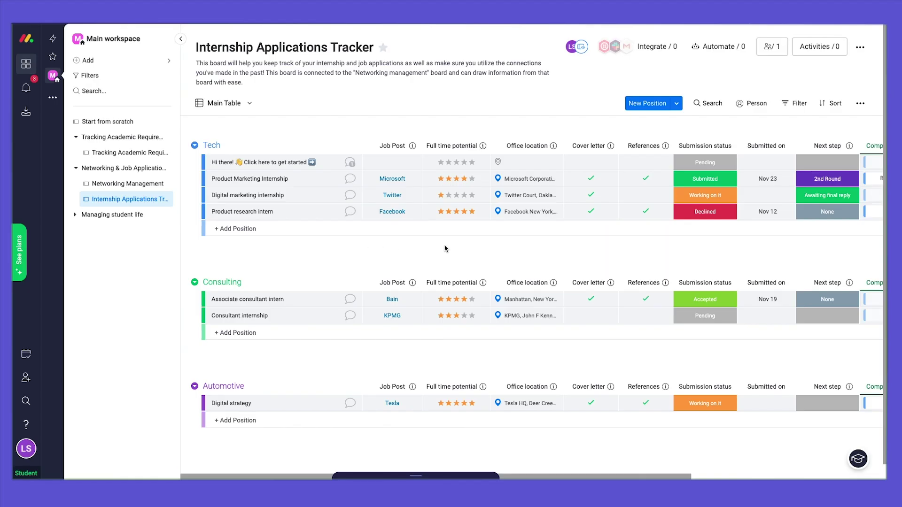
# Step: Mark Product research intern as Accepted, then commit the Joan of Arc assignment row and enter 'Clustering'
pyautogui.hscroll(3, 446, 248)
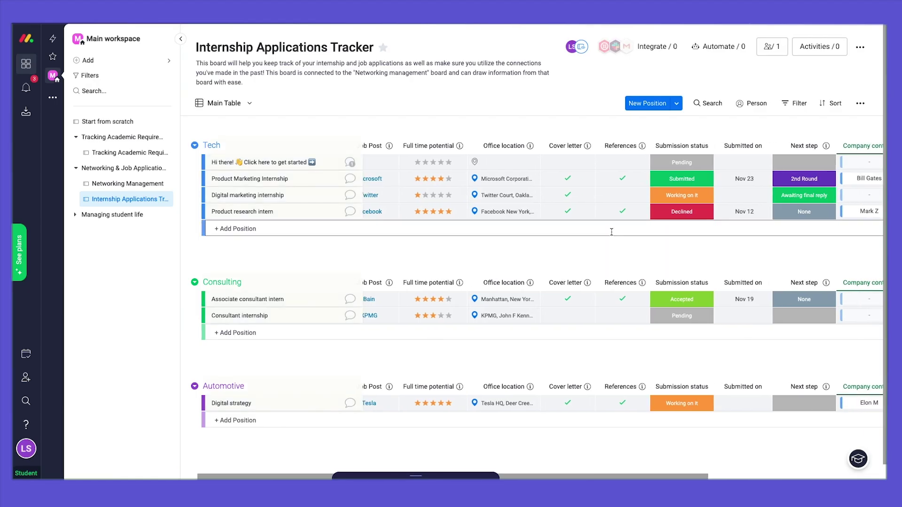
pyautogui.click(672, 218)
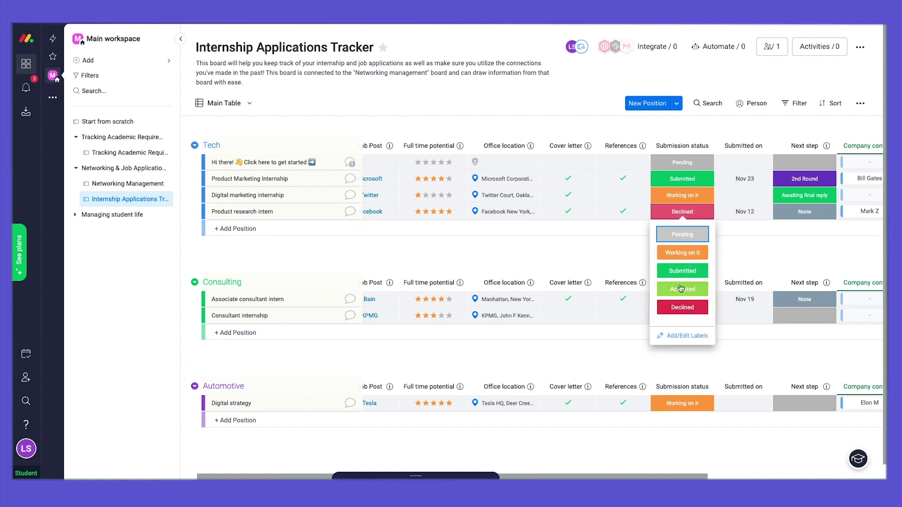
pyautogui.click(681, 288)
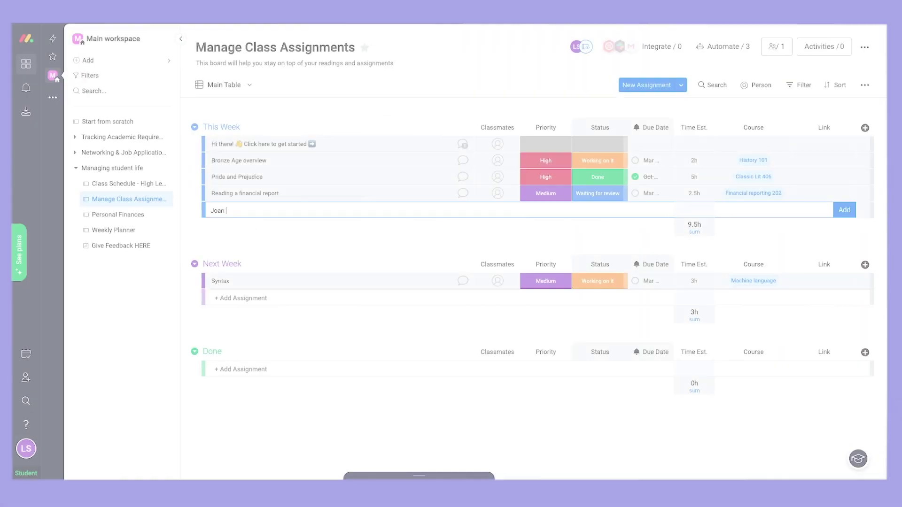
pyautogui.press('Return')
pyautogui.write('Clustering')
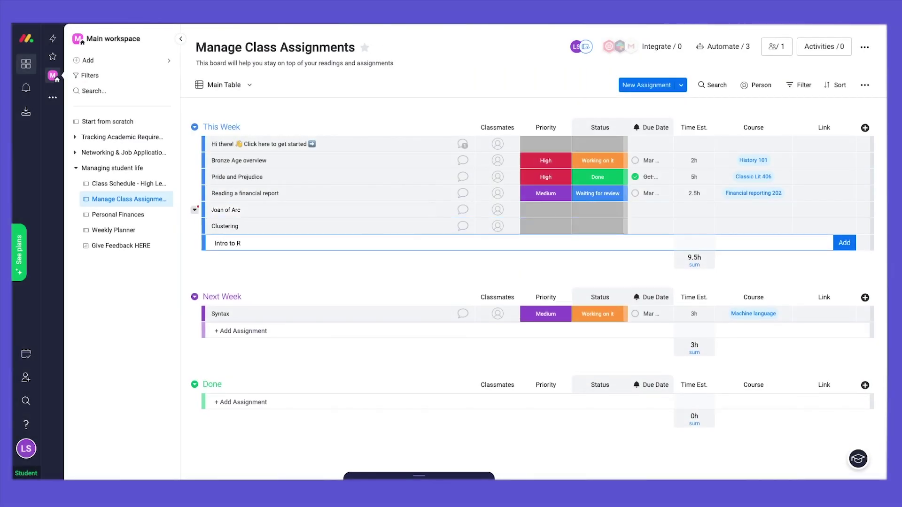